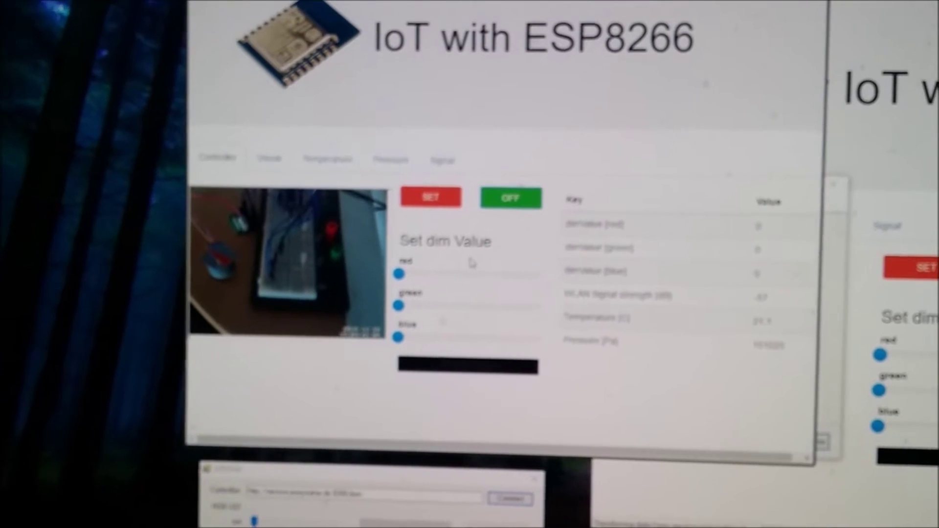
Raise red and apply it, then raise blue for a mostly blue mix (red 40, green 1, blue 738)
{"action": "left_click_drag", "start_coordinate": [399, 273], "coordinate": [476, 260]}
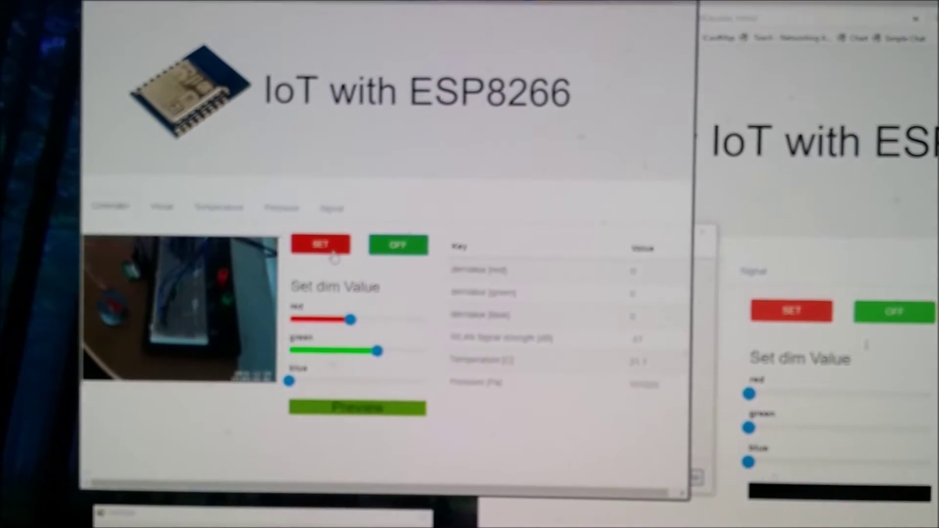
{"action": "left_click", "coordinate": [330, 250]}
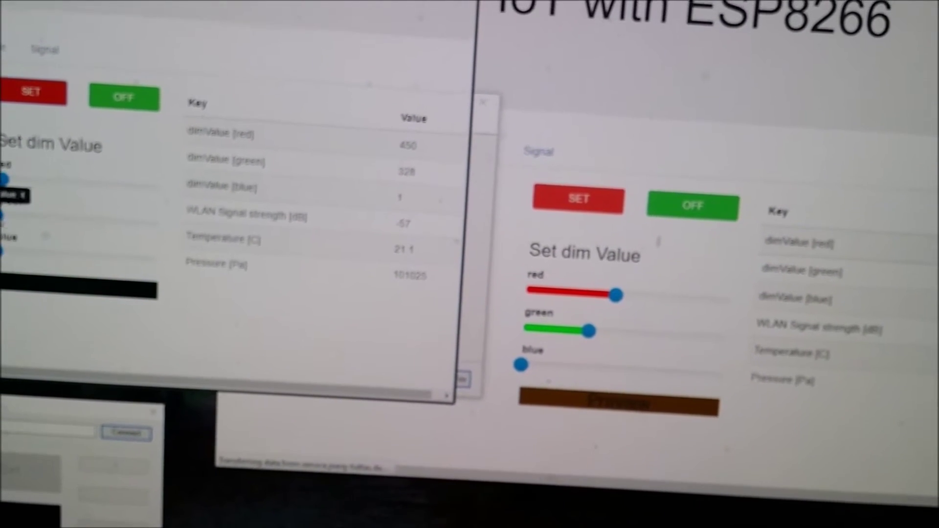
{"action": "left_click_drag", "start_coordinate": [8, 254], "coordinate": [99, 260]}
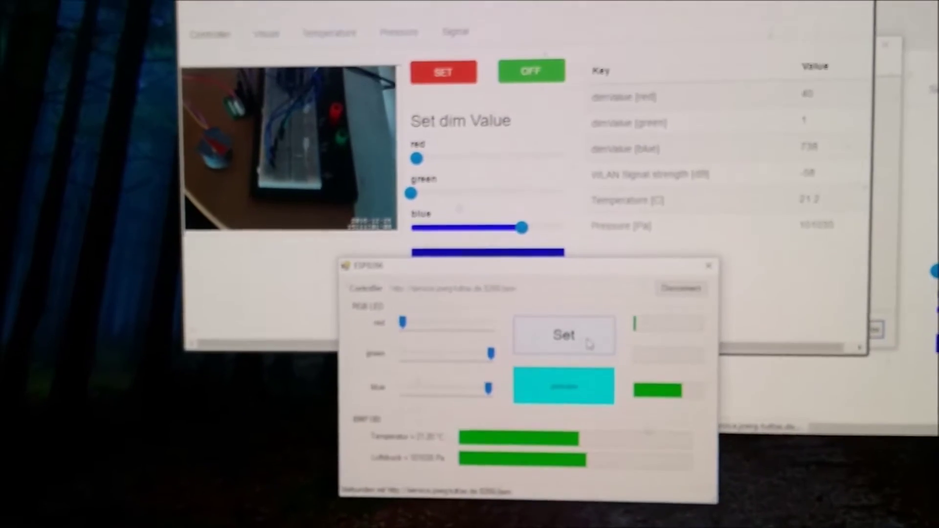
Send the desktop client's colour mix to the LED, then raise red to make it orange
{"action": "left_click", "coordinate": [594, 224]}
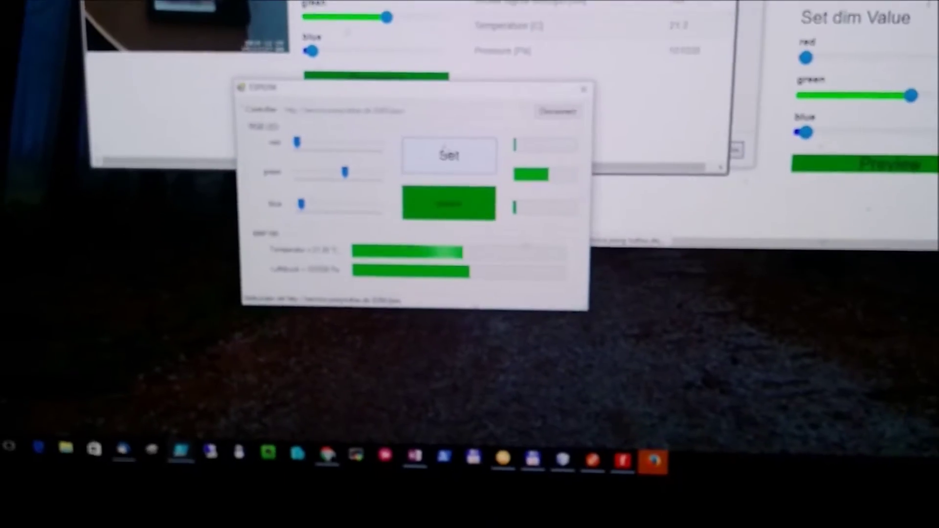
{"action": "left_click_drag", "start_coordinate": [314, 102], "coordinate": [393, 102]}
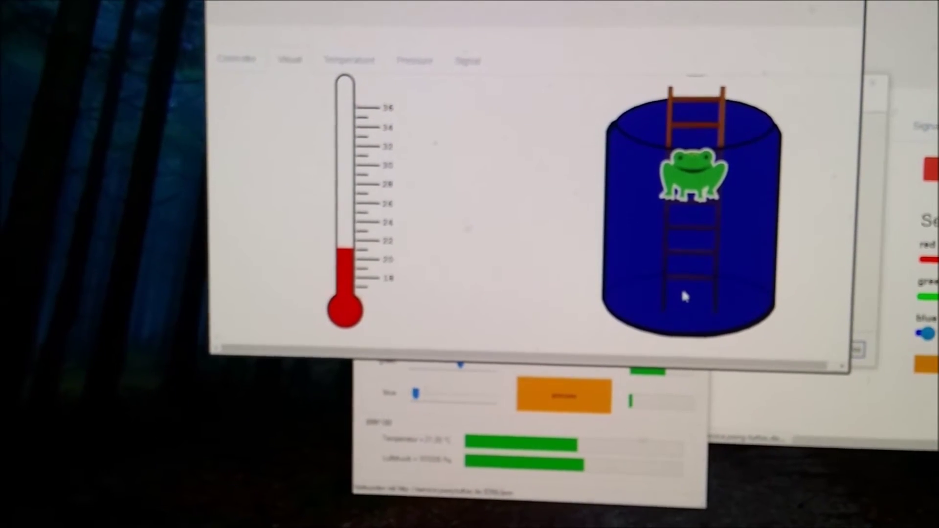
Switch to the other browser window and show its thermometer visual, reading about 21 °C
{"action": "key", "text": "alt+Tab"}
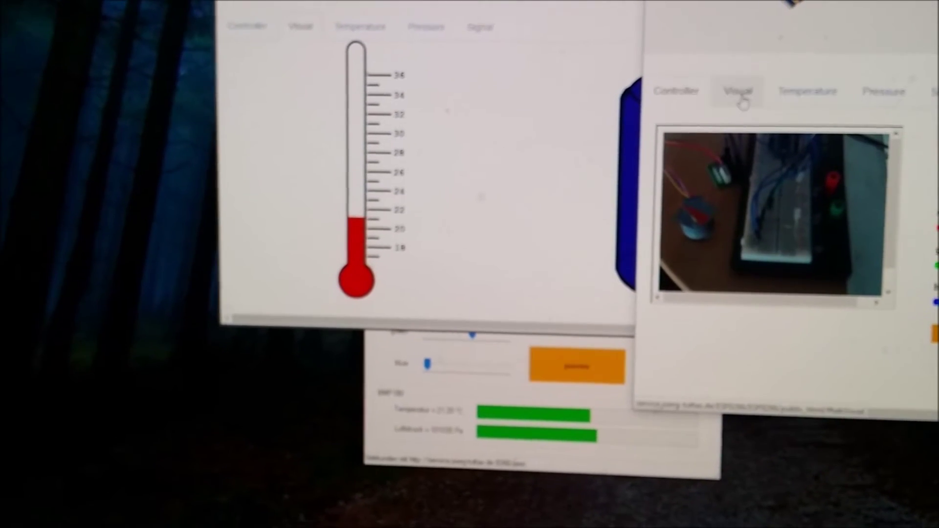
{"action": "left_click", "coordinate": [740, 94]}
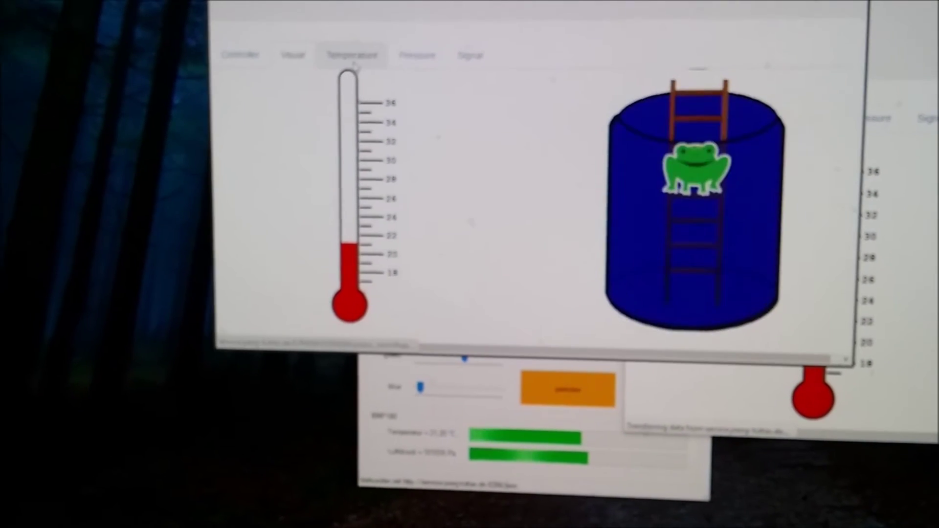
Open the Temperature history chart in the left window and the Pressure chart in the right
{"action": "left_click", "coordinate": [257, 40]}
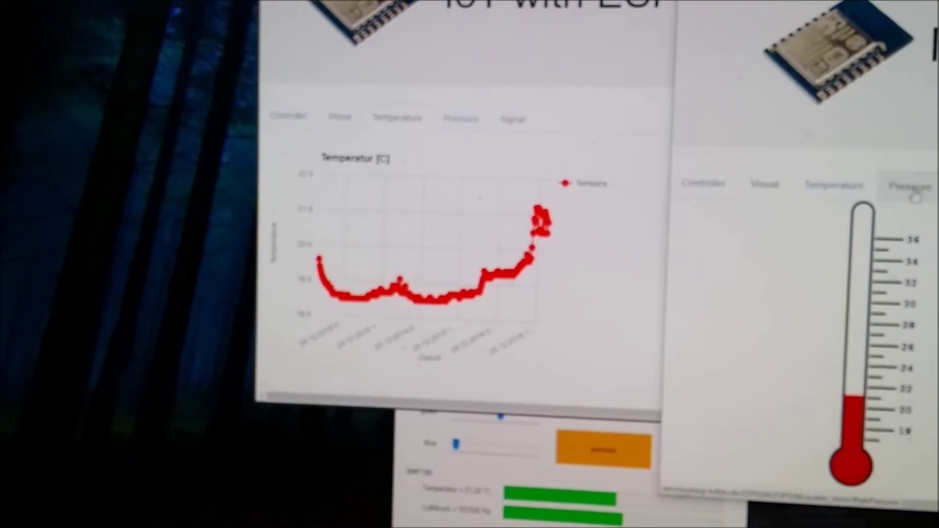
{"action": "left_click", "coordinate": [904, 185]}
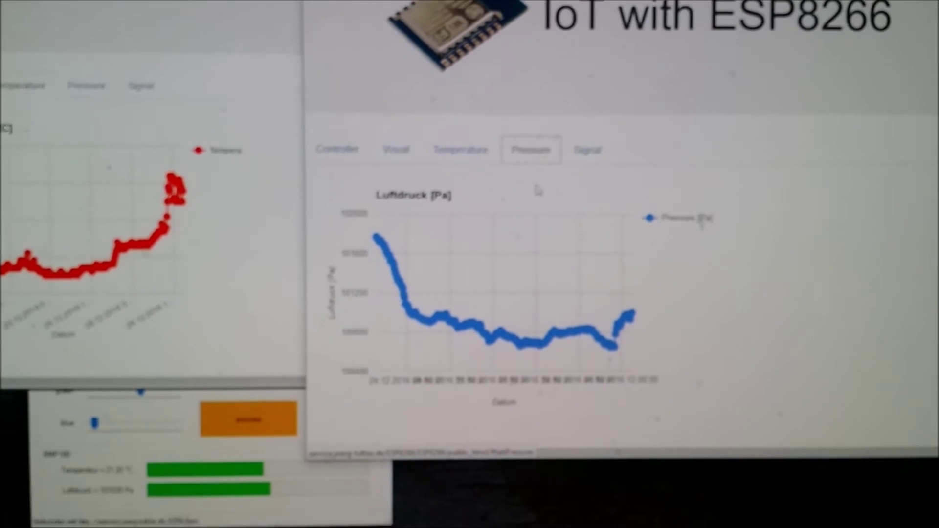